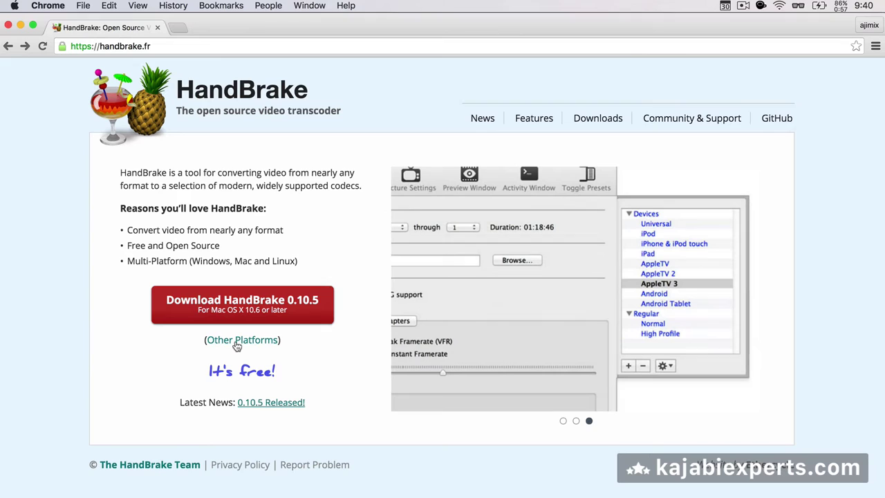
View the Other Platforms downloads page, return to the HandBrake home page, and reveal the desktop
left_click(237, 342)
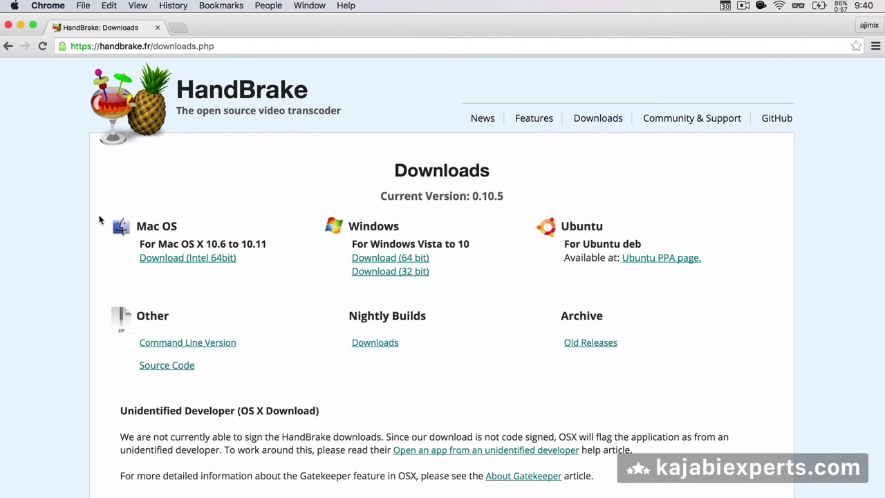
left_click(8, 45)
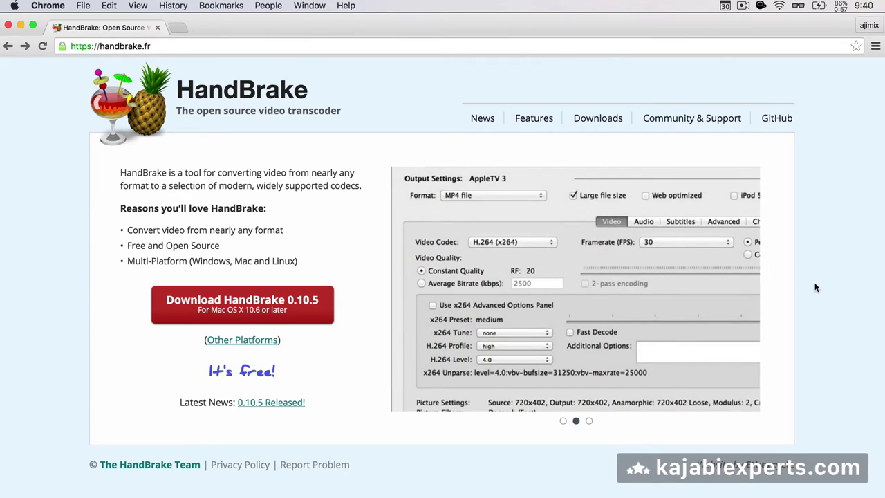
key("F11")
Quick Look the Test recording, check its 73.7 MB size in Get Info, then return to Chrome
left_click(829, 440)
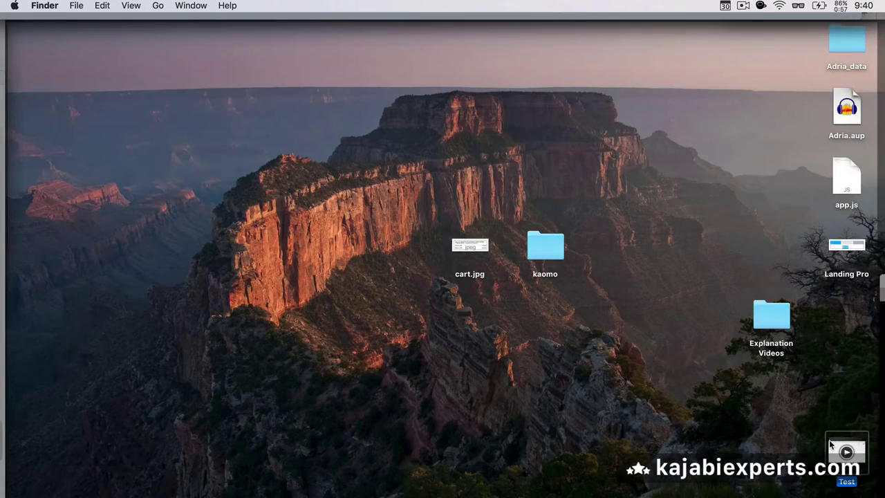
key("space")
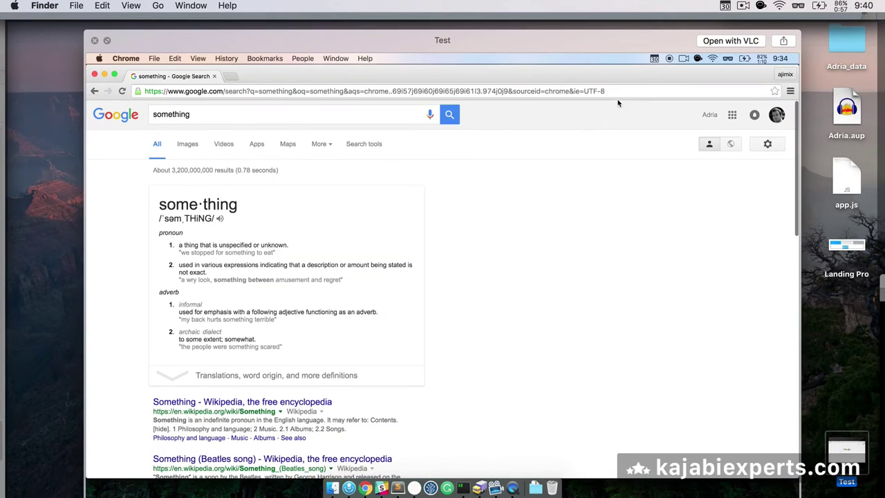
key("space")
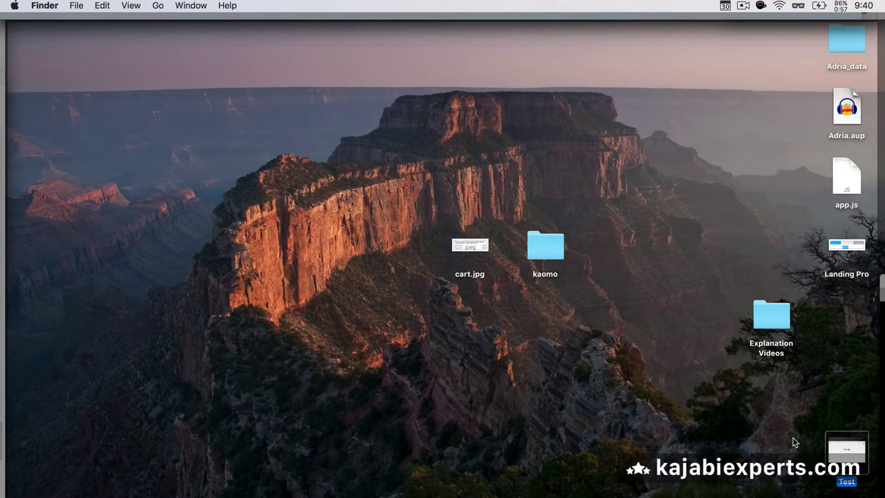
key("super+i")
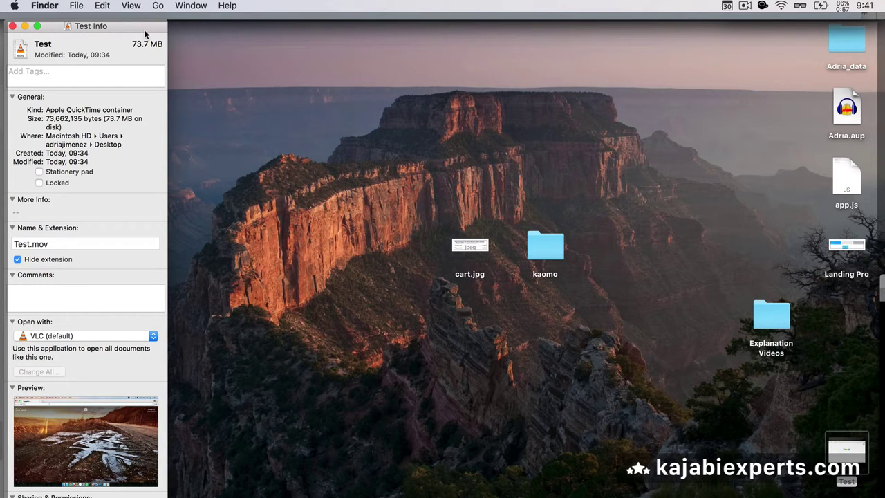
key("super+w")
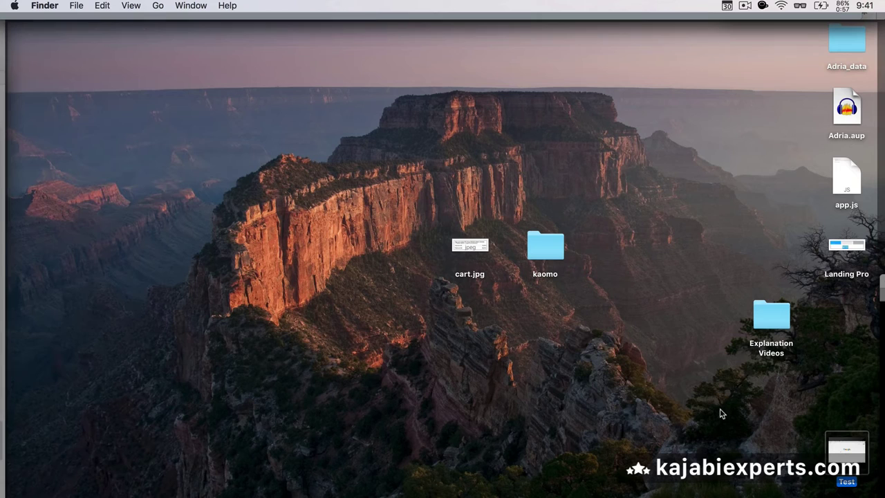
left_click(773, 443)
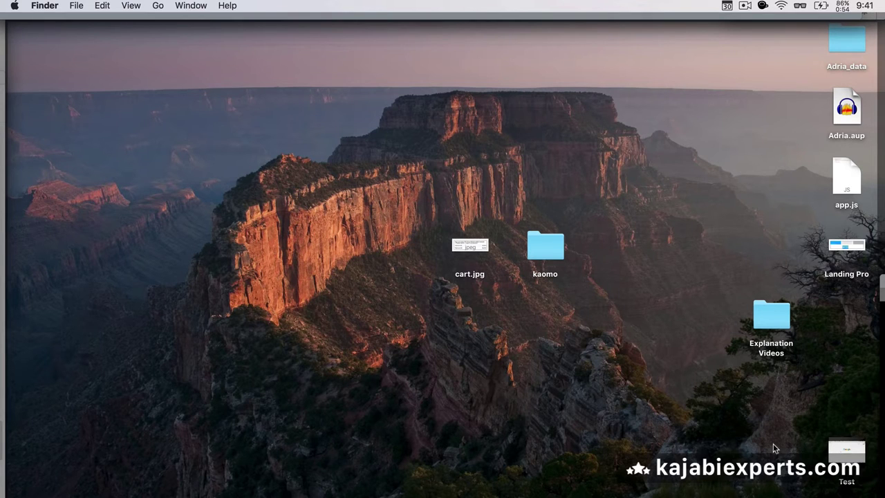
key("ctrl+Right")
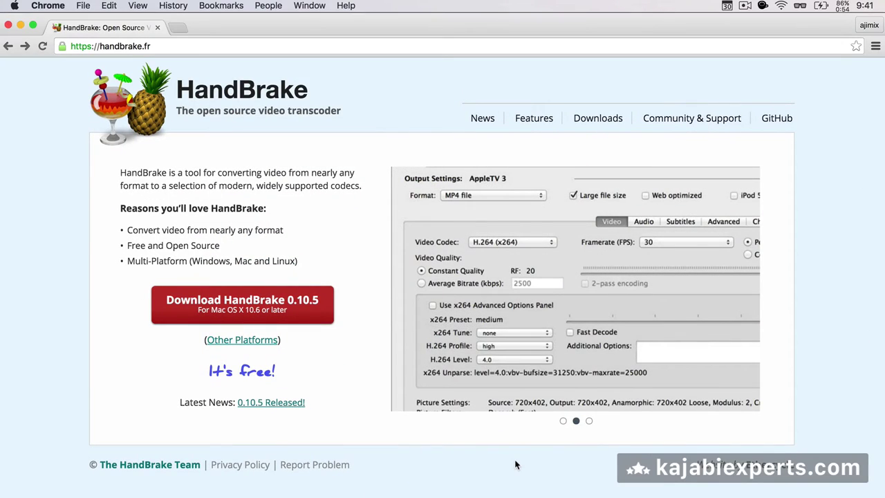
Launch HandBrake via Spotlight and open Test.mov from the Desktop as the source
key("super+space")
type("hand")
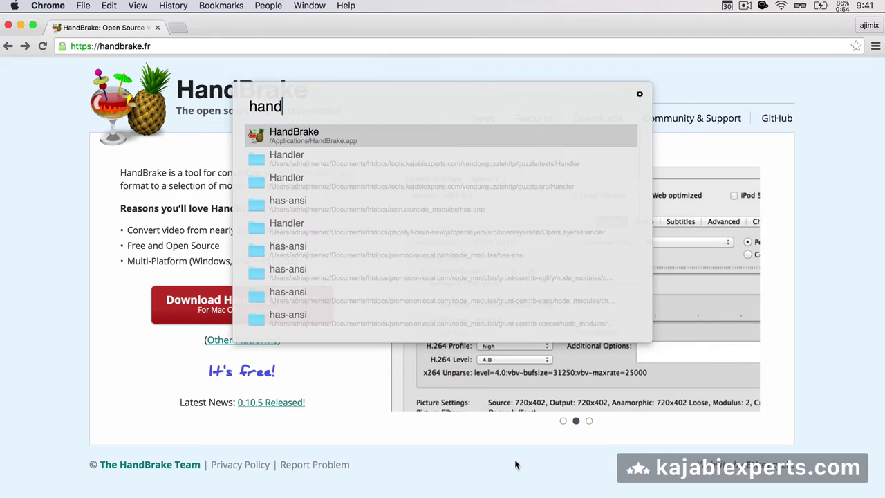
key("Return")
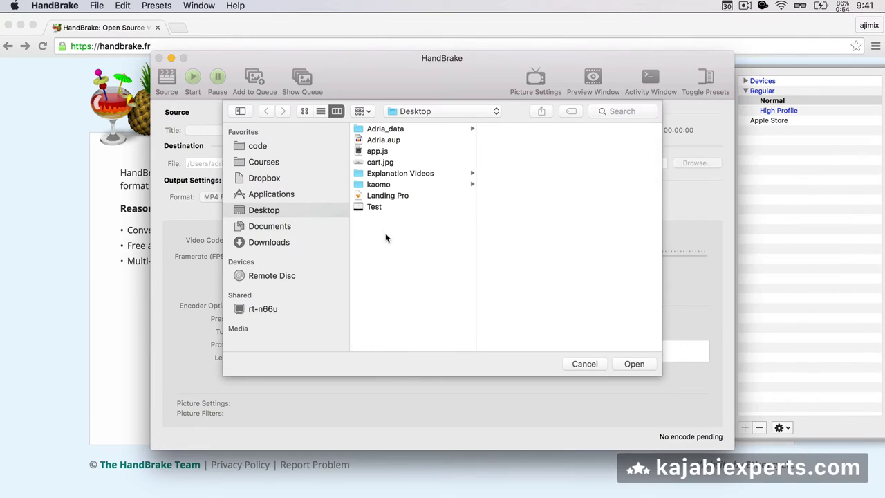
left_click(373, 207)
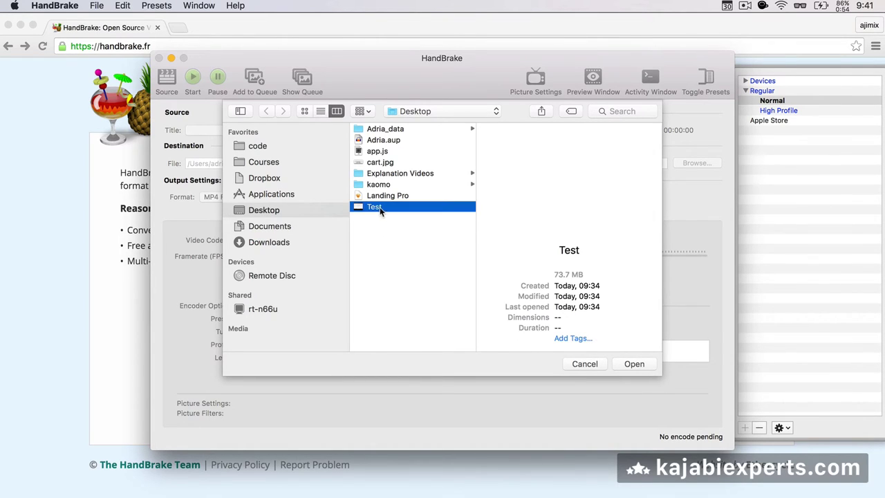
double_click(373, 209)
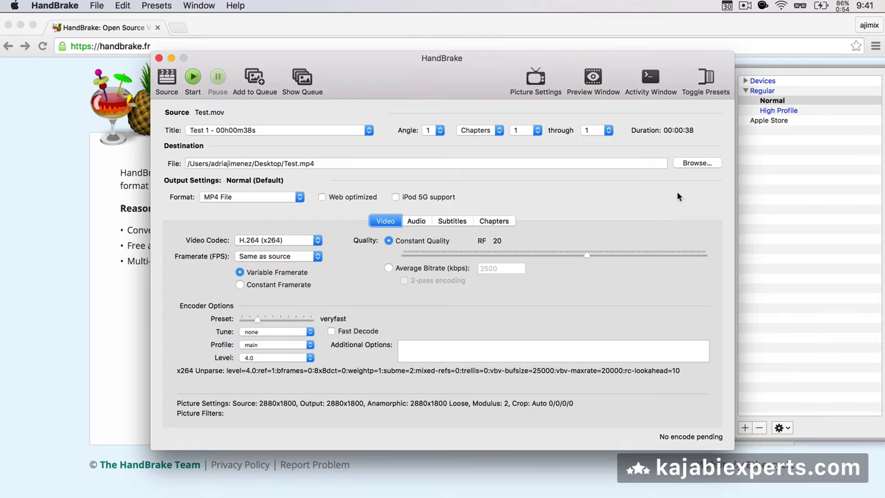
Apply the High Profile preset and enable Web optimized output
left_click_drag(648, 58, 605, 55)
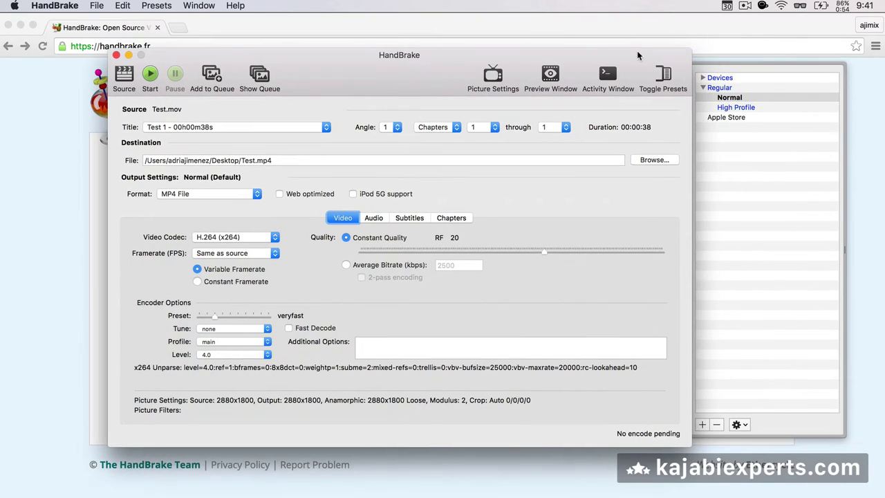
left_click(702, 79)
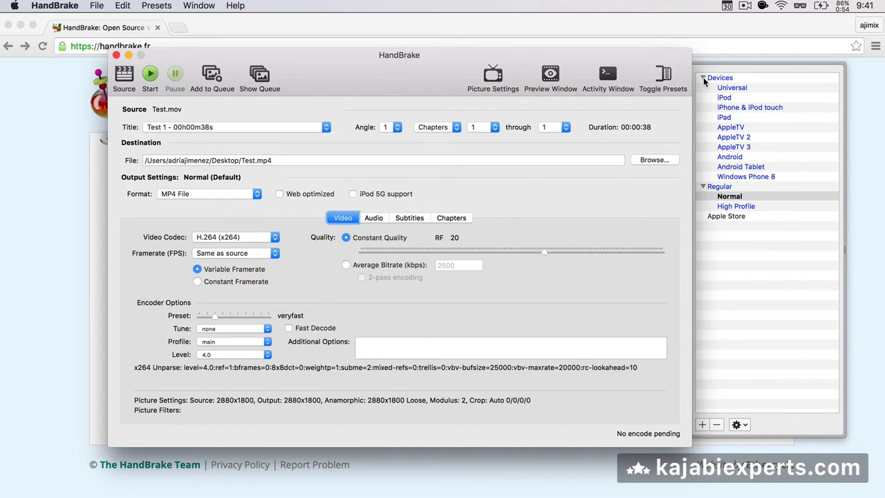
left_click(703, 79)
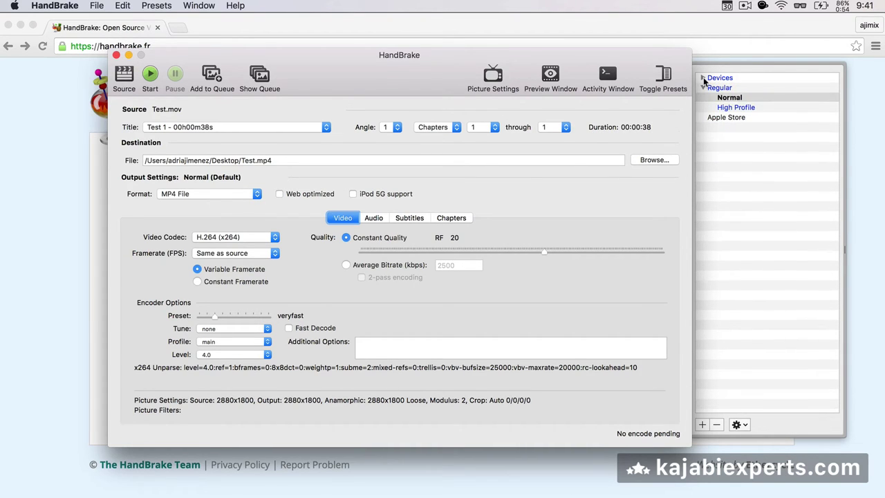
left_click(728, 108)
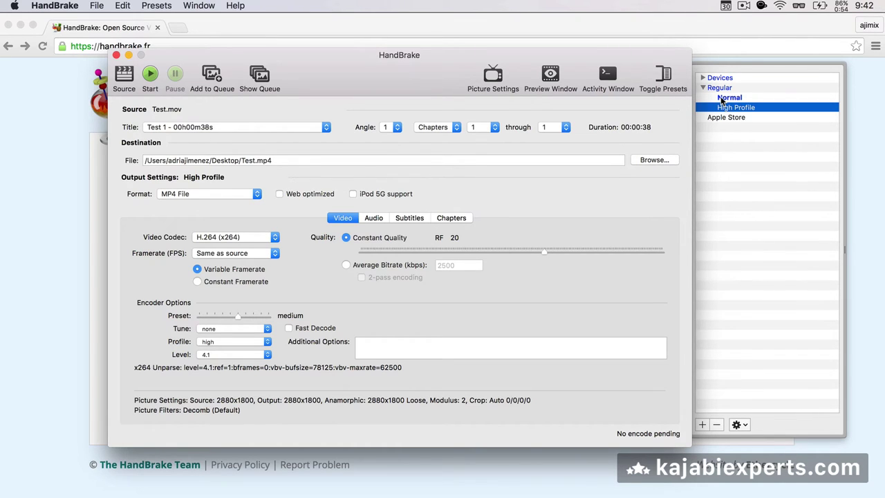
left_click(727, 99)
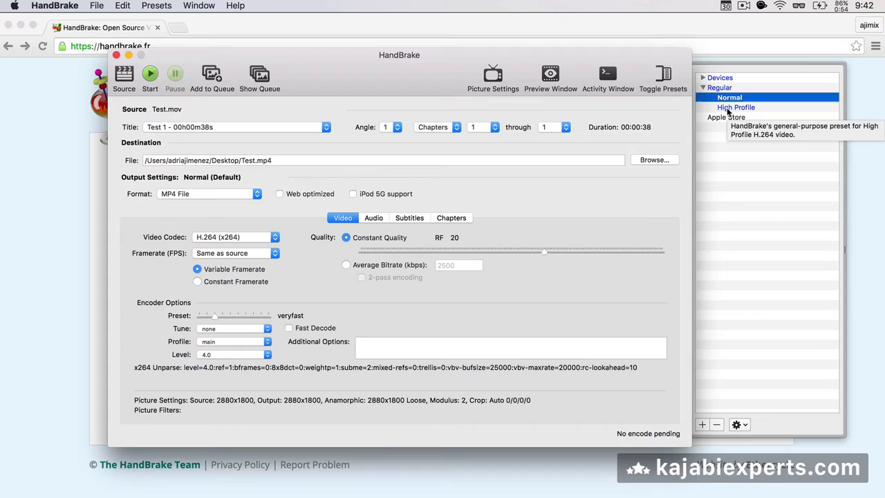
left_click(743, 109)
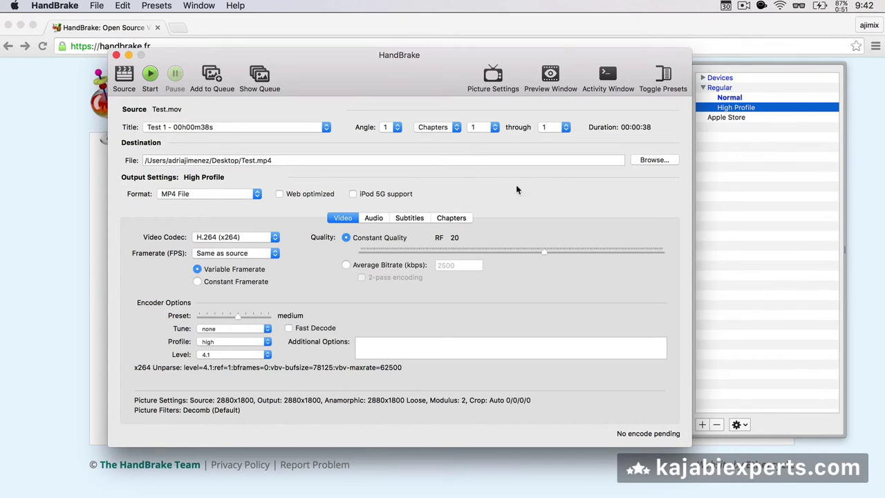
left_click(279, 194)
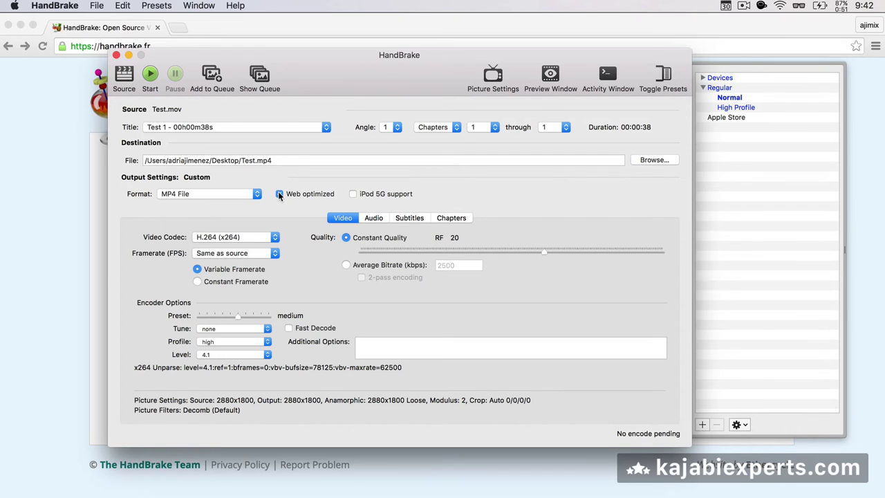
Switch video quality from constant quality to Average Bitrate and set it to 2000 kbps
left_click(279, 194)
left_click(347, 266)
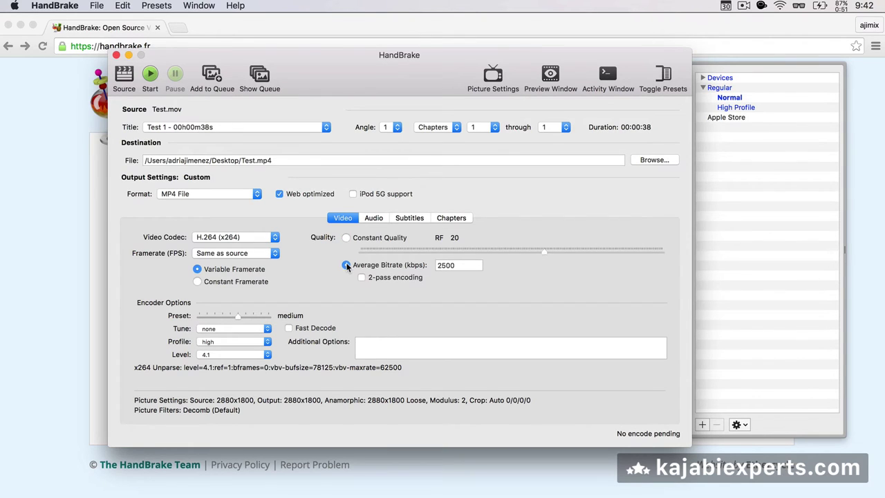
left_click(452, 267)
key("BackSpace")
type("0")
key("BackSpace")
type("3")
key("BackSpace")
type("2")
Check the Audio track settings, then return to the Video settings showing H.264 at 2500 kbps
left_click(367, 219)
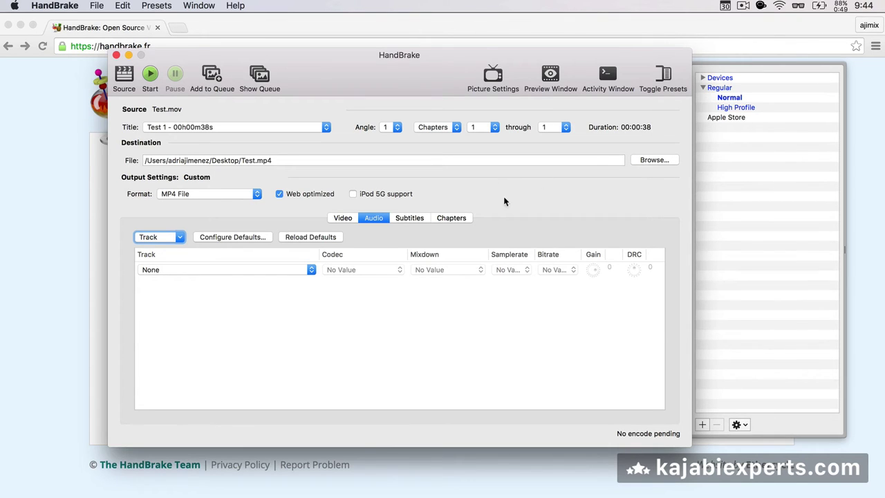
left_click(338, 218)
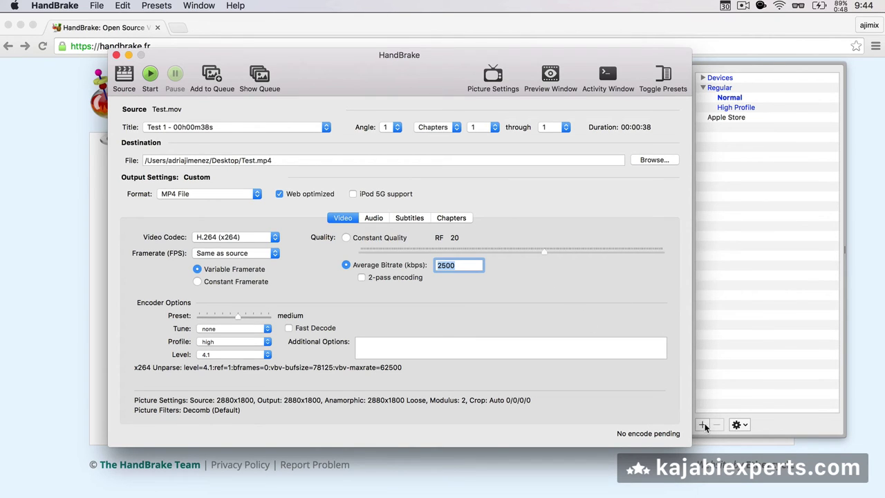
Save the current settings as a new preset 'Test Preset' with Source Maximum picture size
left_click(703, 423)
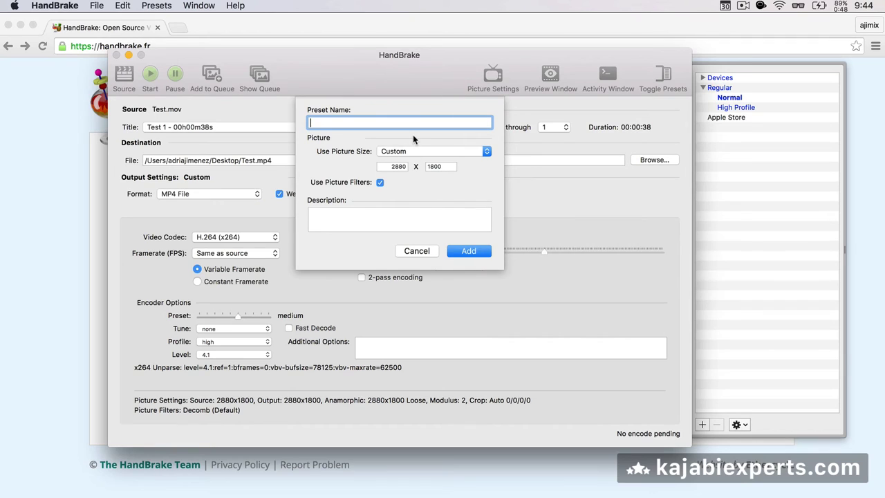
type("Test Preset")
left_click(387, 150)
left_click(368, 152)
left_click(384, 151)
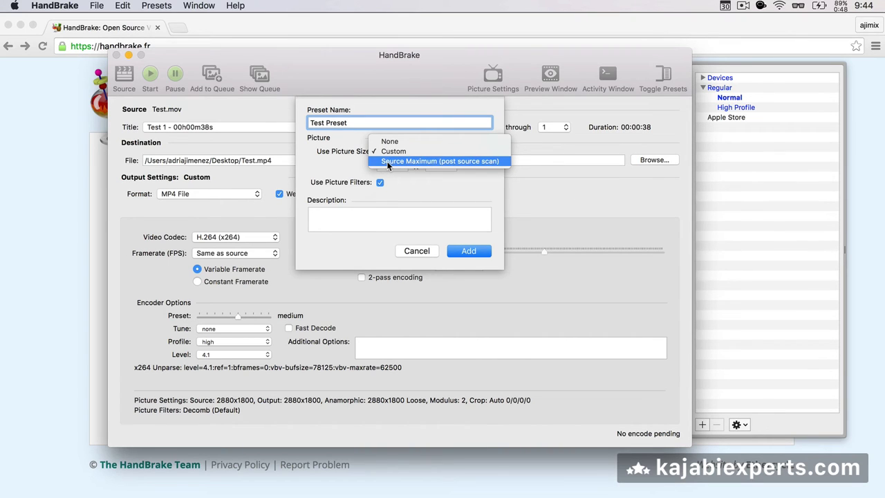
left_click(390, 161)
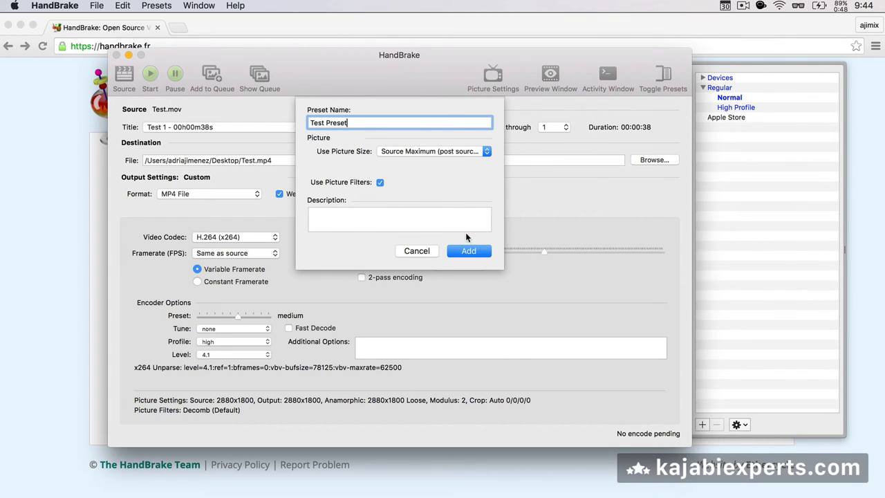
left_click(467, 250)
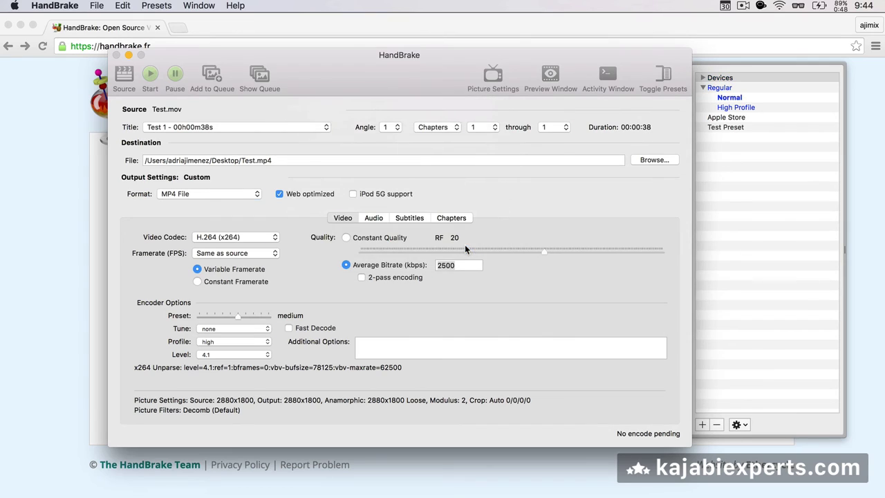
Apply Test Preset to the job after briefly comparing with High Profile
left_click(726, 129)
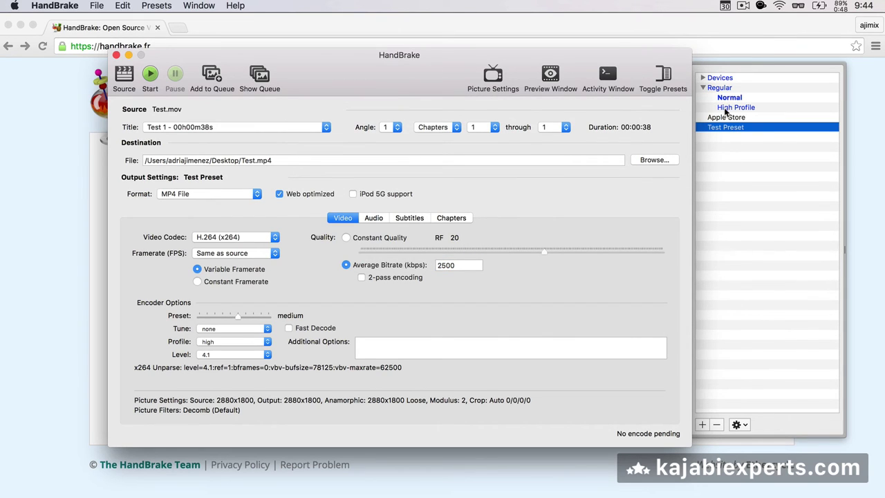
left_click(724, 107)
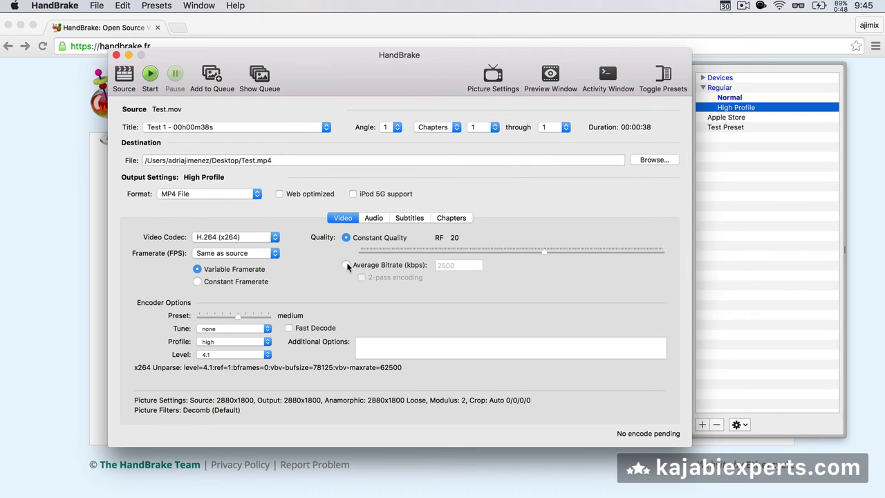
left_click(722, 129)
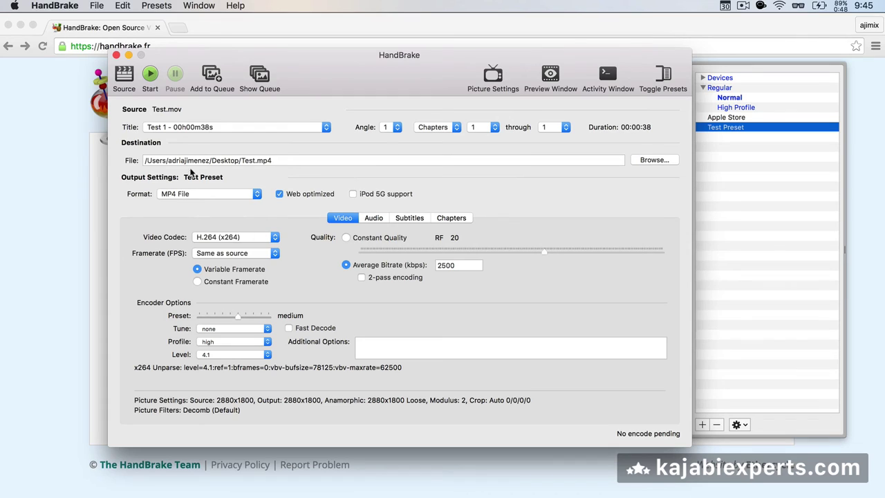
Encode Test.mov to Test.mp4 with Test Preset, dismiss the finished notice, and show the desktop
left_click(150, 74)
left_click(150, 74)
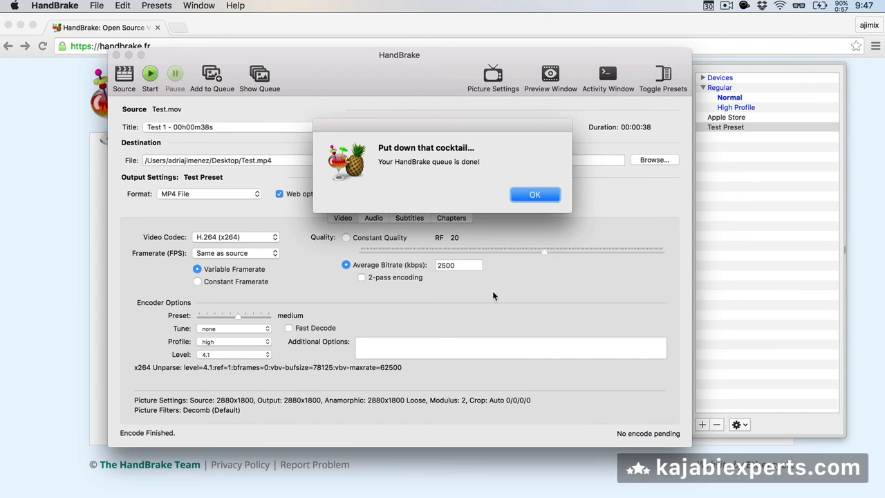
left_click(537, 195)
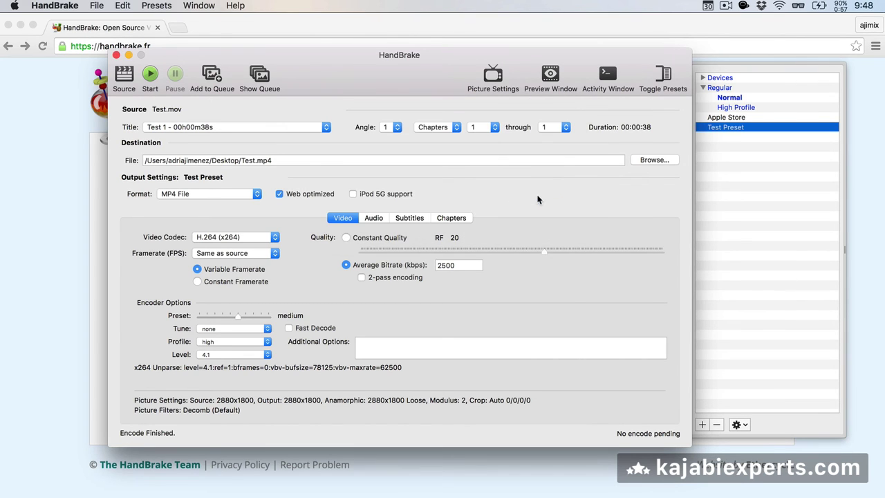
key("F11")
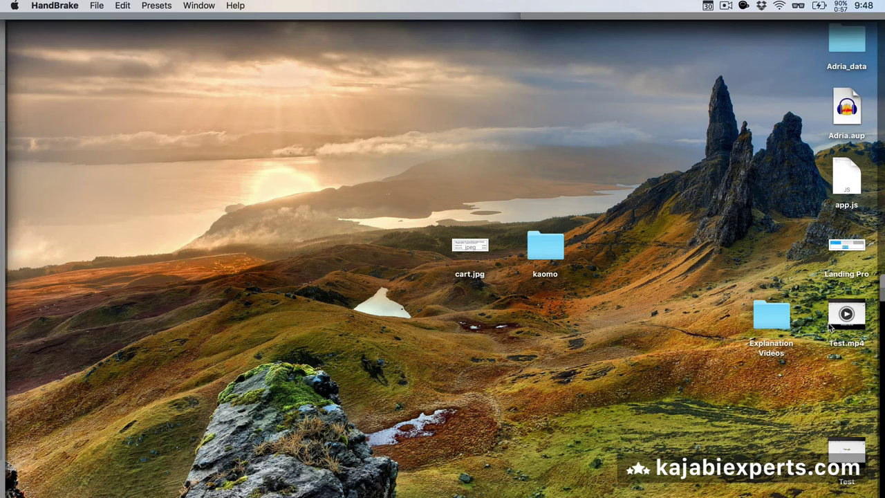
Place Test.mp4 beside Test and compare sizes in Get Info: 73.7 MB versus 12.5 MB
left_click_drag(828, 327, 778, 459)
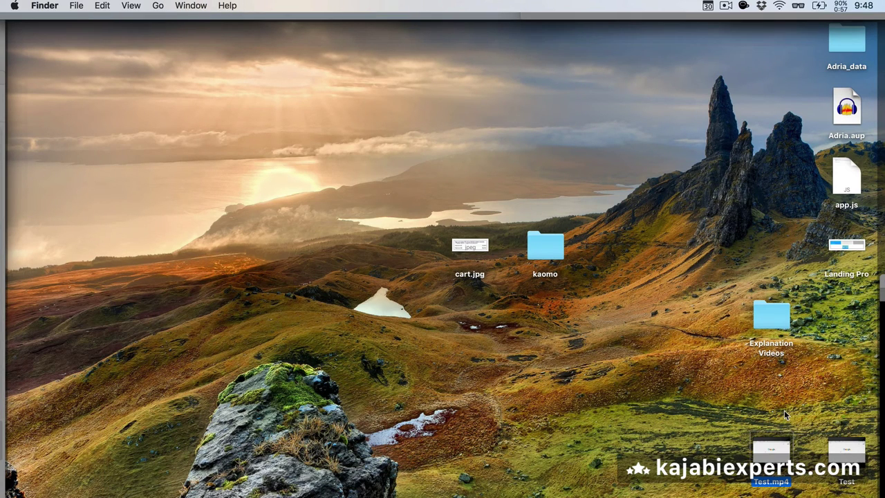
key("Right")
key("super+i")
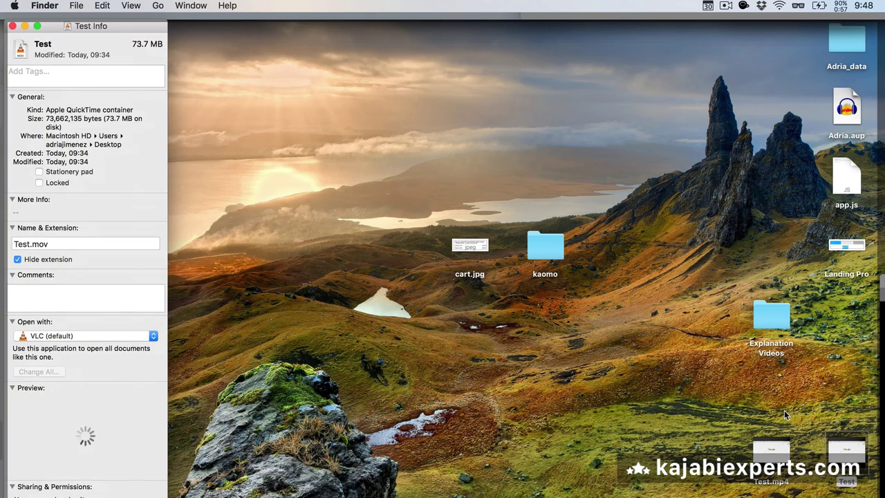
key("super+w")
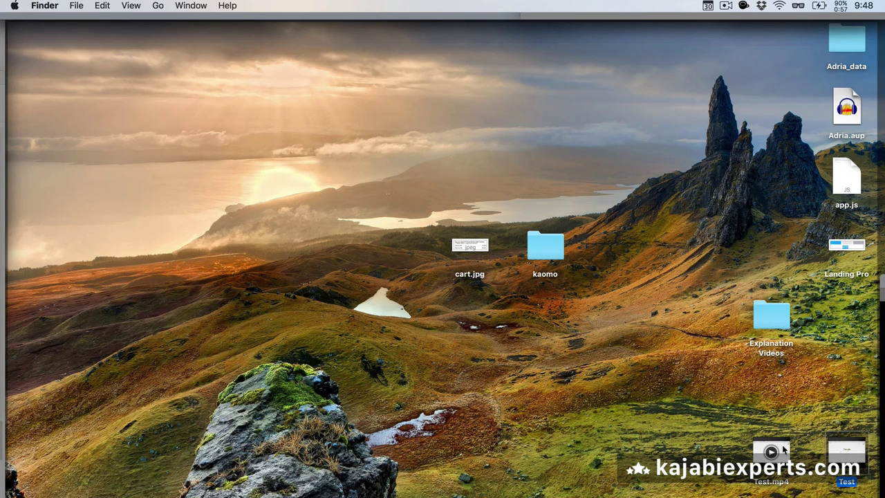
left_click(783, 449)
key("super+i")
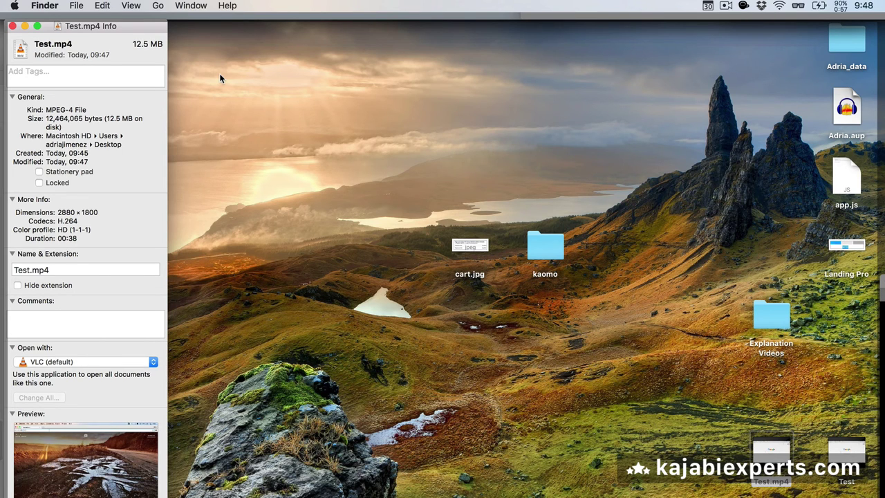
key("super+w")
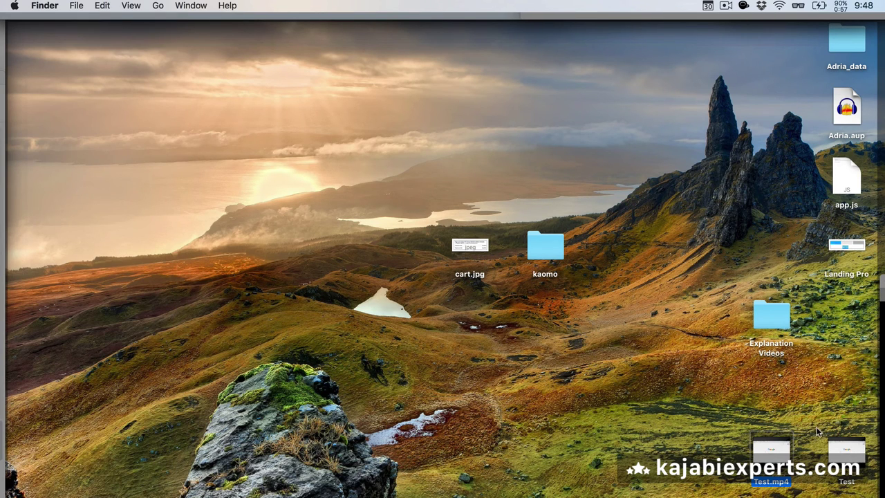
Preview Test.mp4 playback in Quick Look, then bring the hidden windows back
key("space")
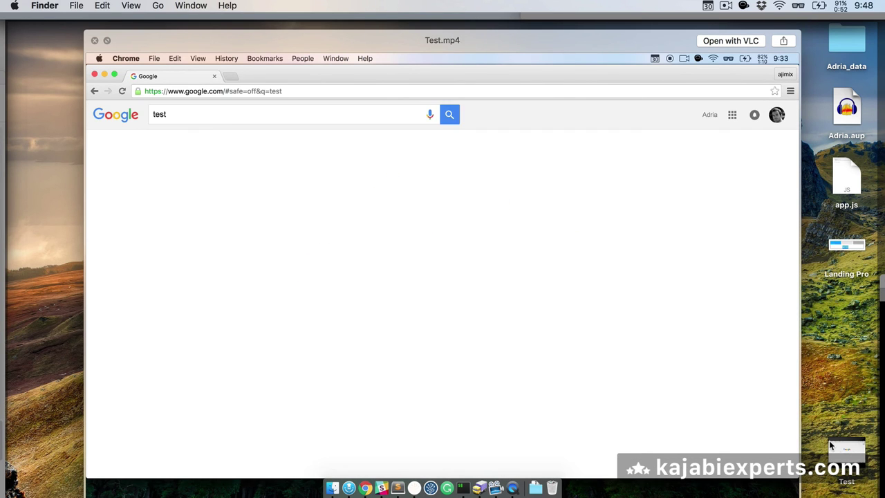
key("space")
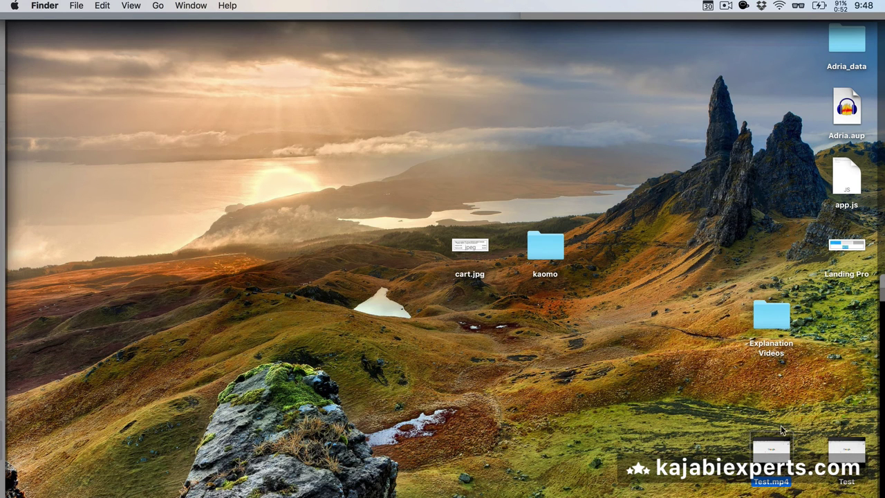
key("F11")
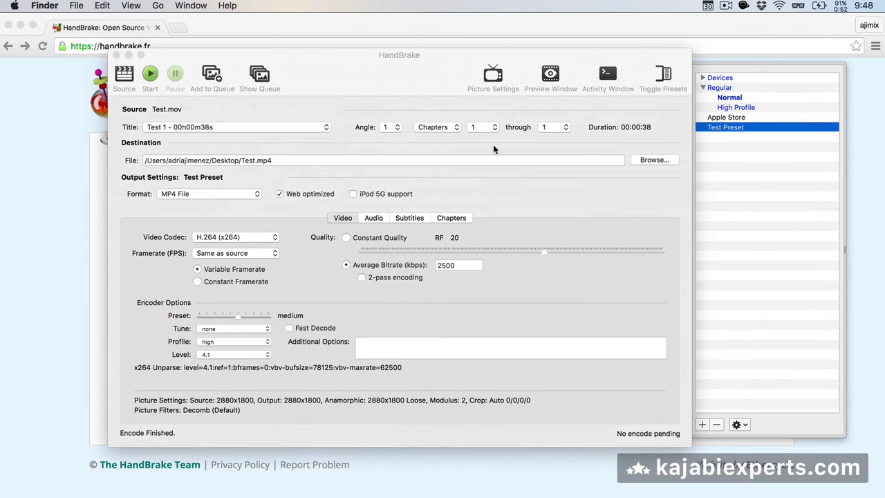
Bring the HandBrake main window, showing the finished Test Preset encode, to the front
left_click(385, 67)
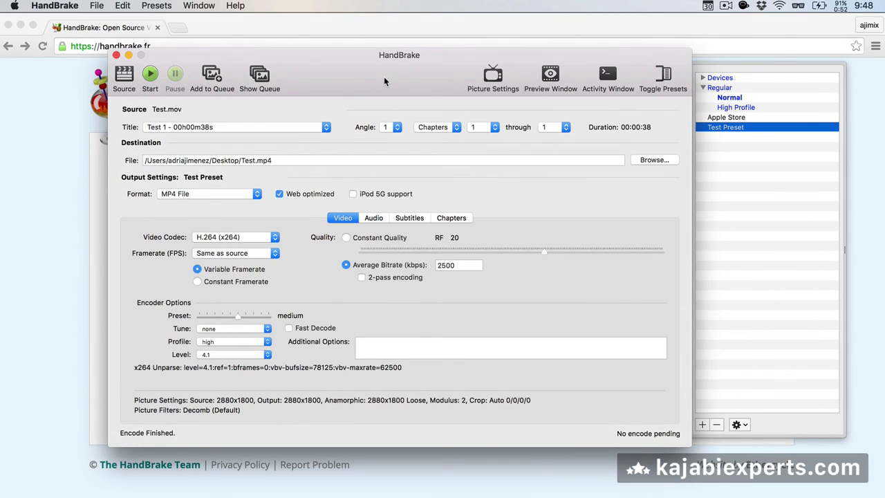